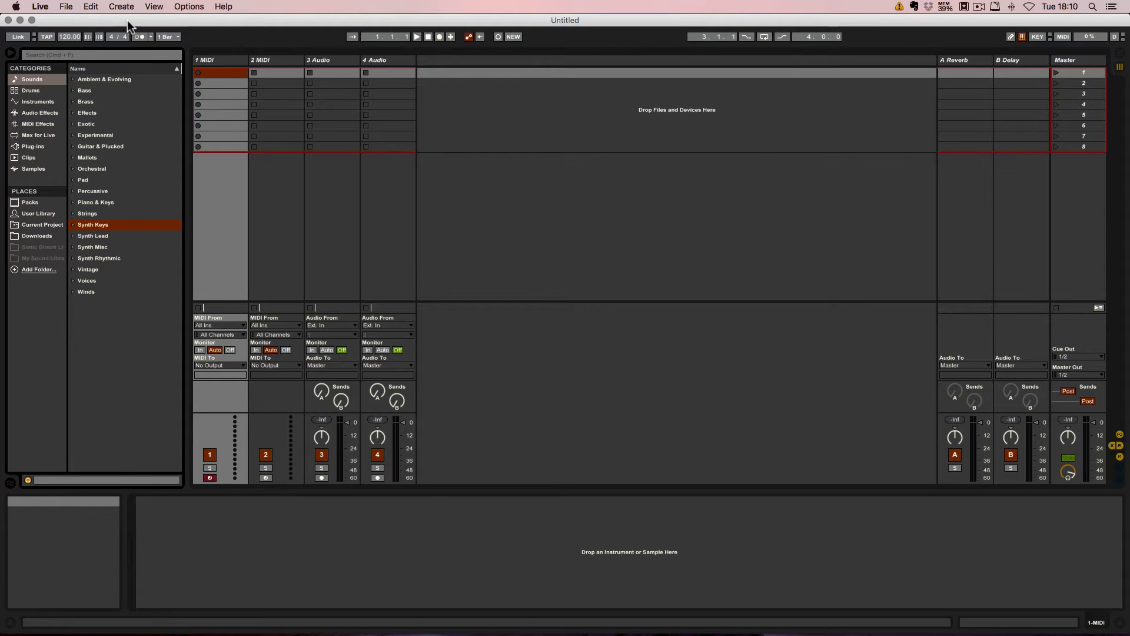
# Open Preferences on the File/Folder page.
pyautogui.press('super+comma')
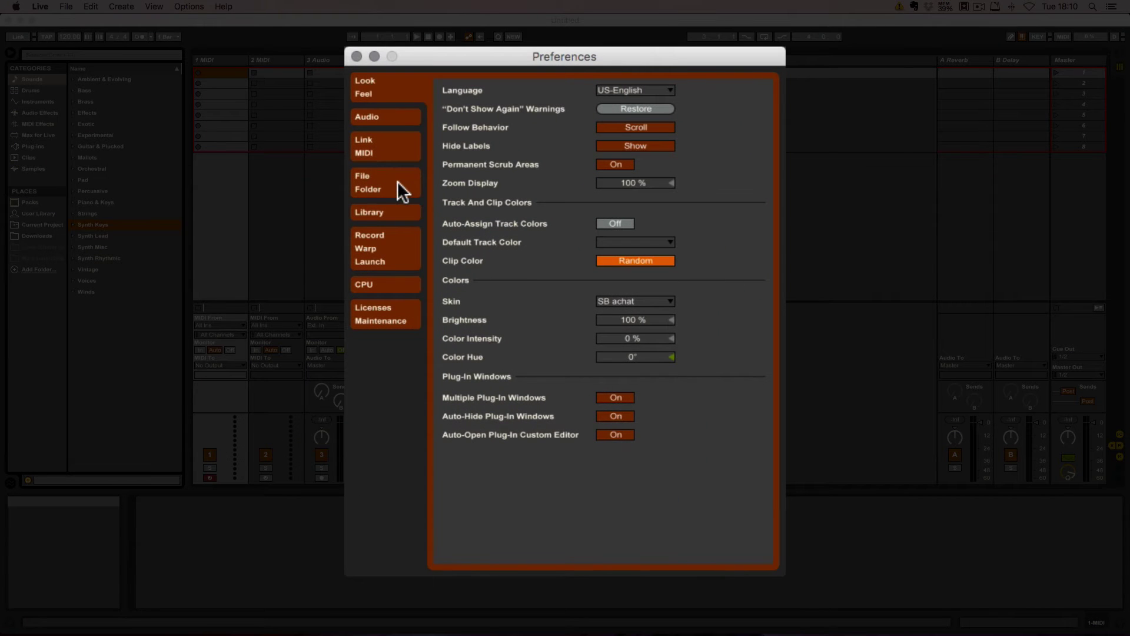
pyautogui.click(397, 182)
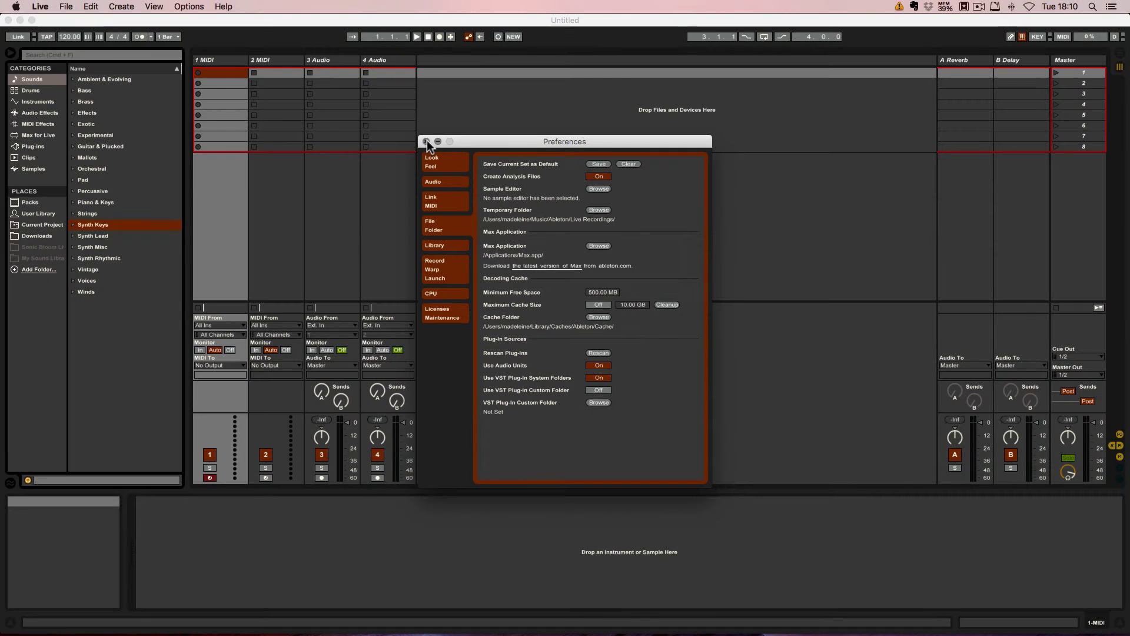
# Close Preferences and list the User Library's Defaults, Presets and Samples folders in the browser.
pyautogui.click(426, 141)
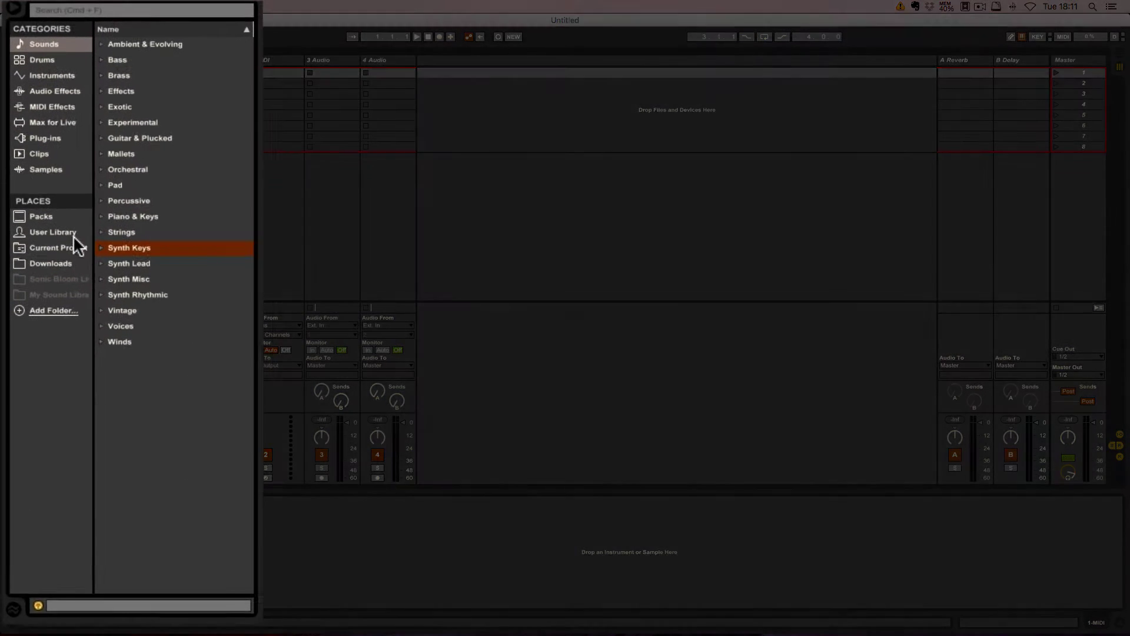
pyautogui.click(41, 250)
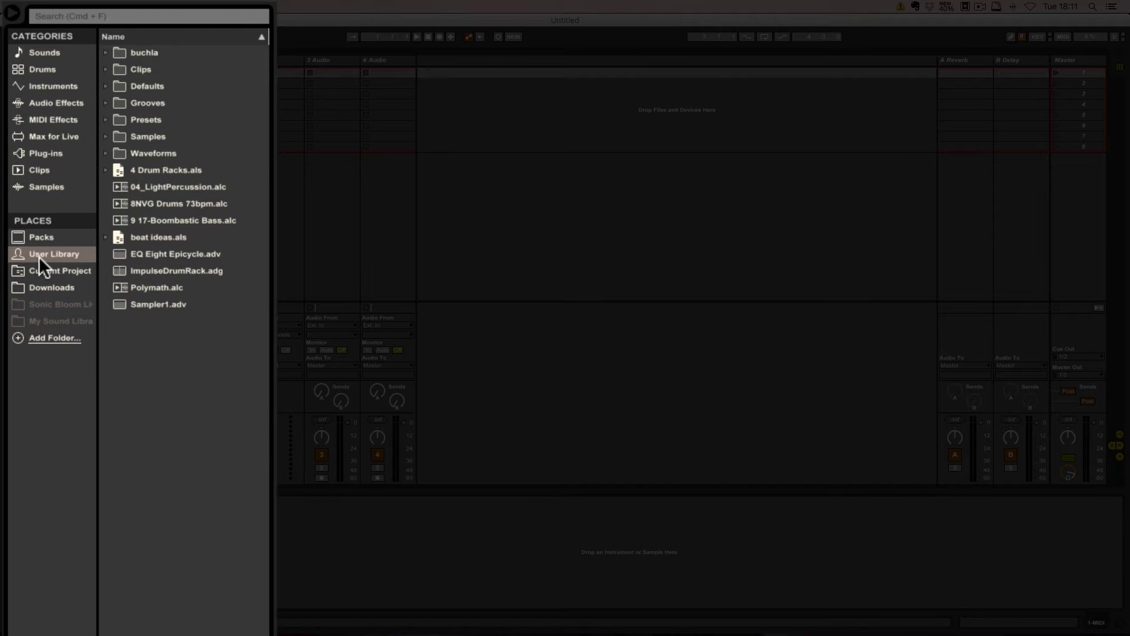
# Add a new folder named 'Default Live Sets' to the User Library.
pyautogui.rightClick(140, 320)
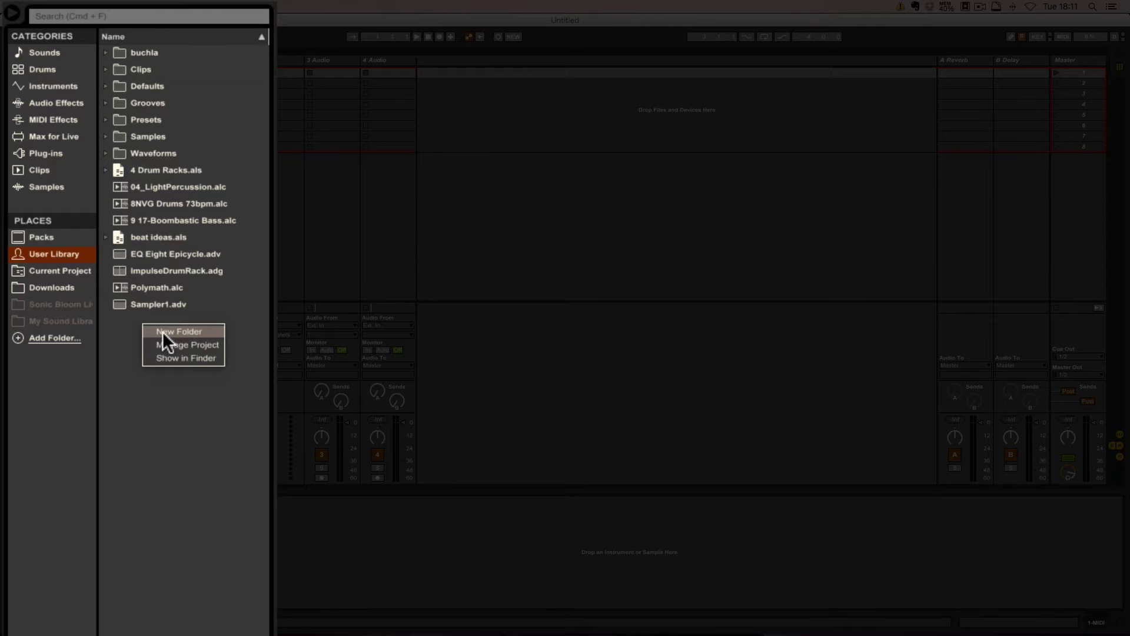
pyautogui.click(162, 331)
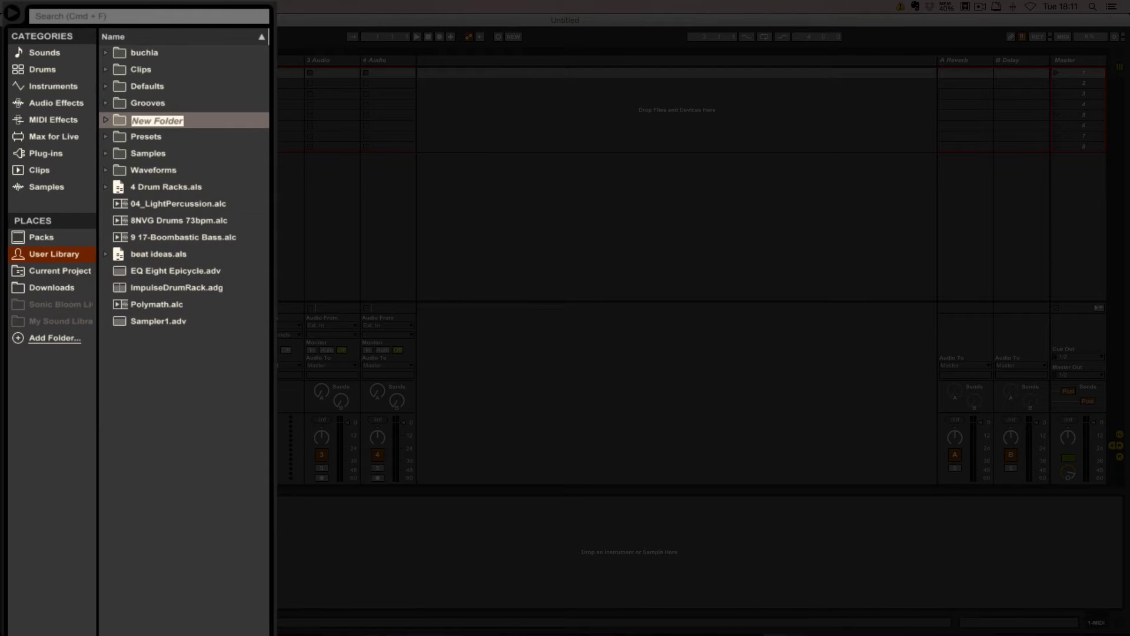
pyautogui.write('Default')
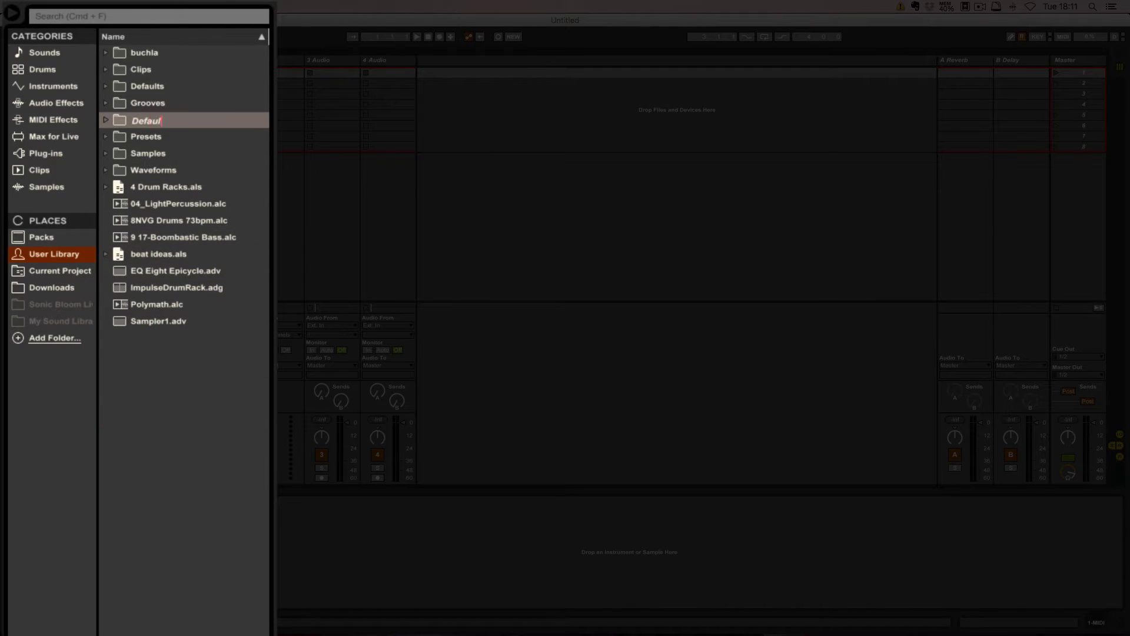
pyautogui.write(' Live Sez')
pyautogui.press('BackSpace')
pyautogui.write('ts')
pyautogui.press('Return')
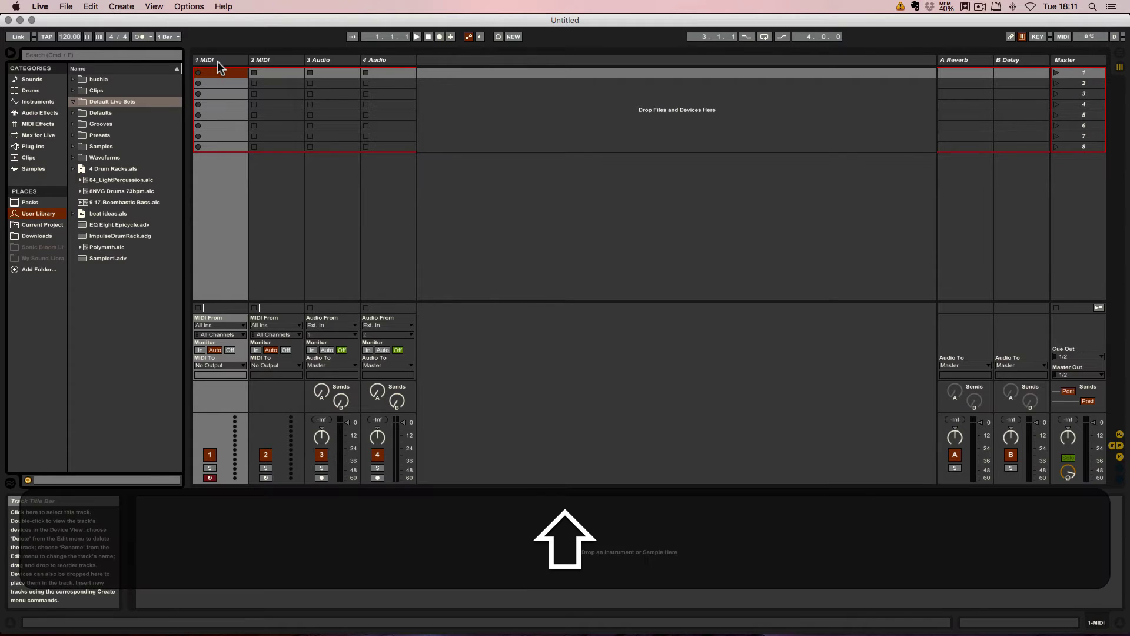
# Delete both MIDI tracks and insert two audio tracks, leaving tracks 1–4 Audio.
pyautogui.click(270, 61)
pyautogui.press('BackSpace')
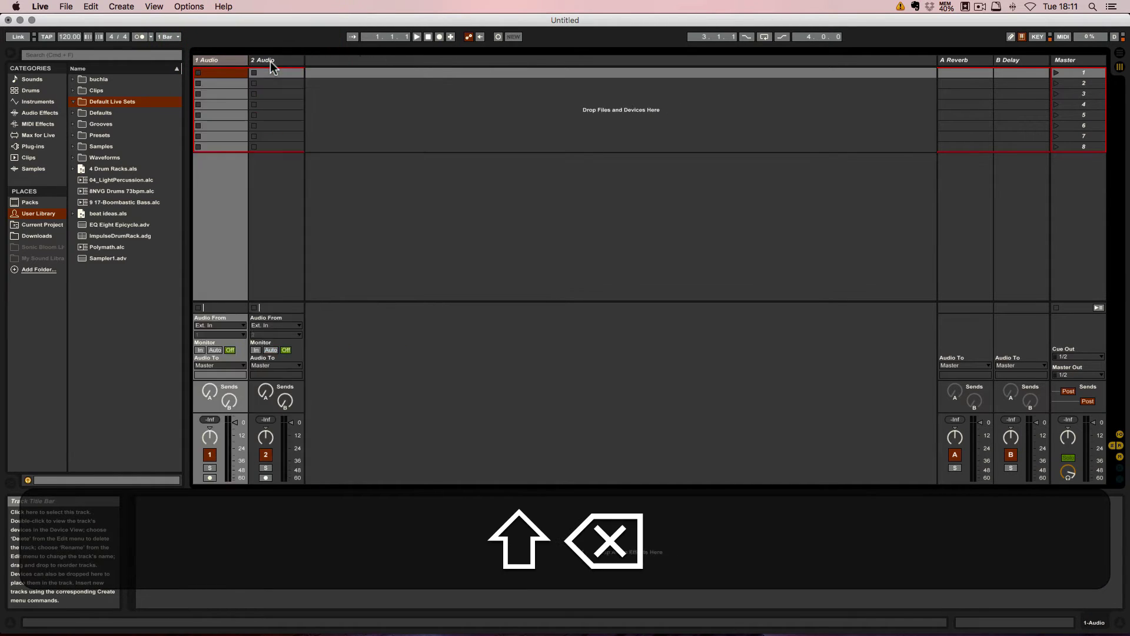
pyautogui.rightClick(325, 63)
pyautogui.click(345, 68)
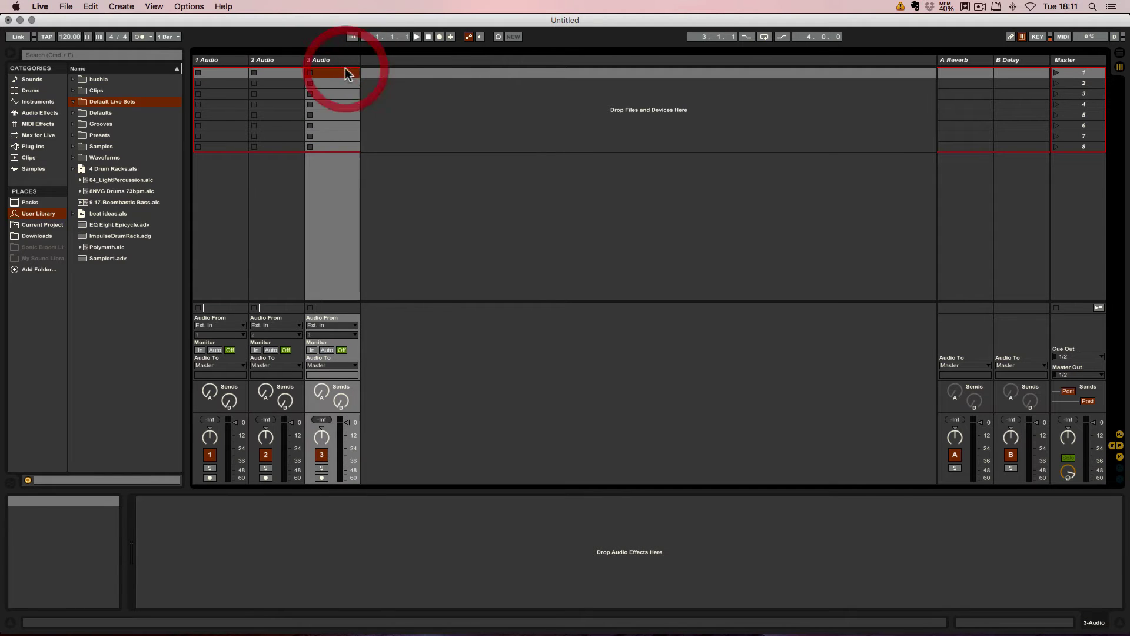
pyautogui.rightClick(387, 63)
pyautogui.click(398, 68)
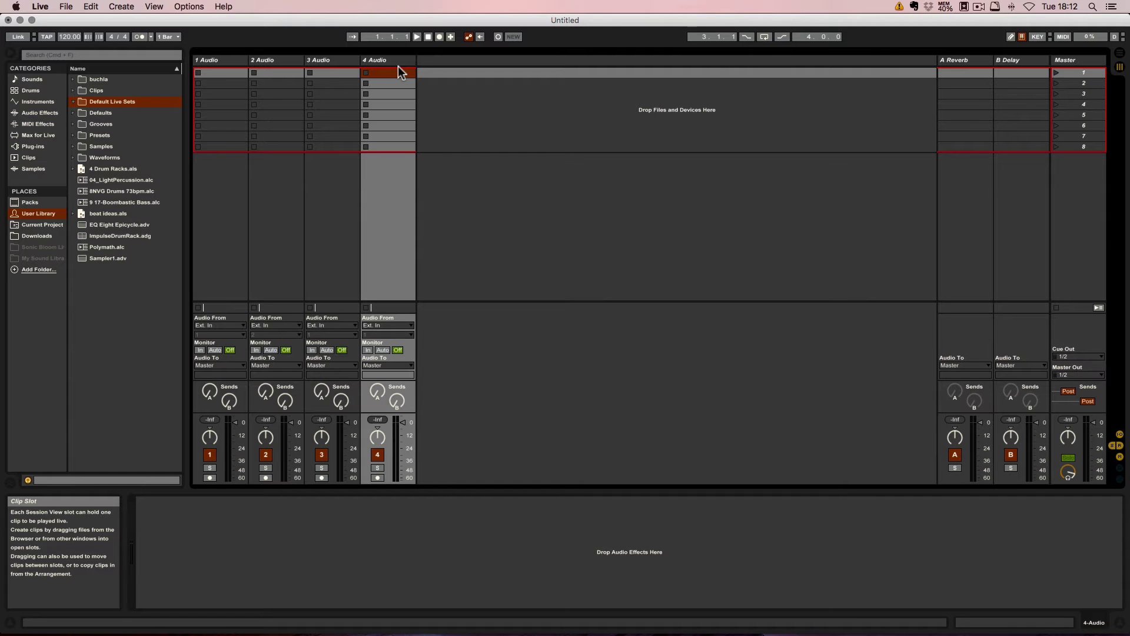
pyautogui.click(1023, 60)
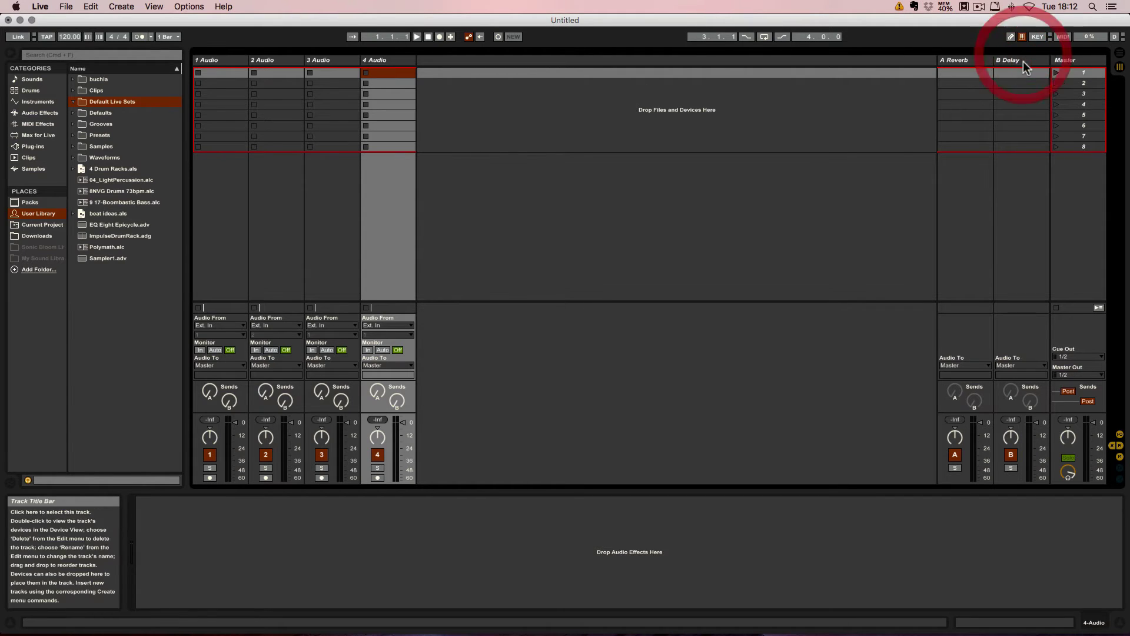
# Swap return track B's Delay for a Ping Pong Delay from Audio Effects.
pyautogui.click(32, 113)
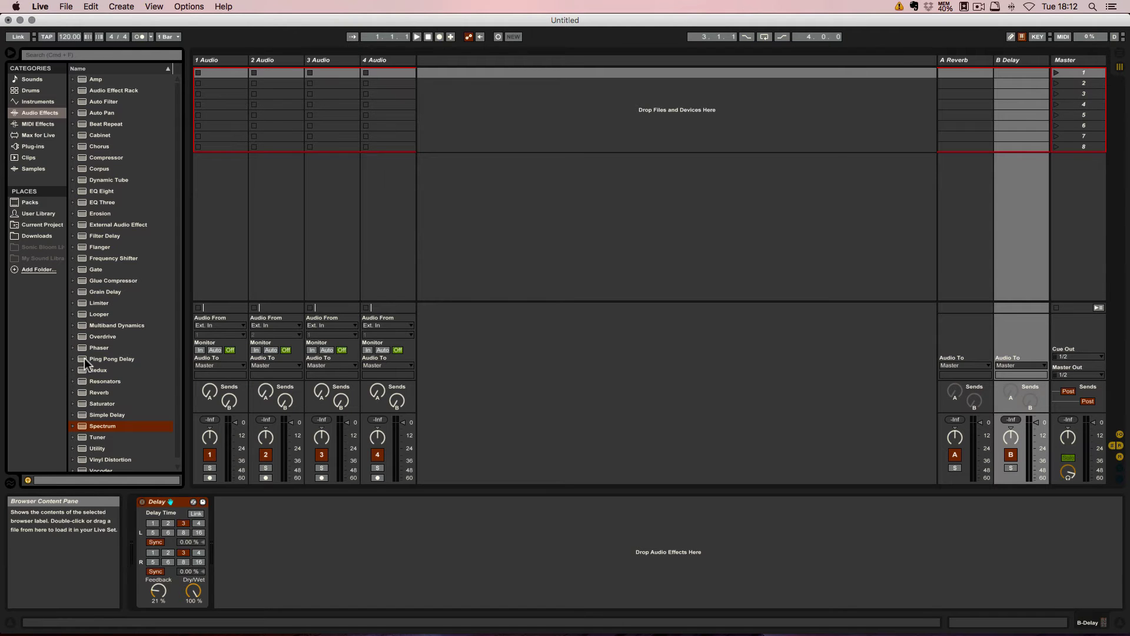
pyautogui.moveTo(84, 358); pyautogui.dragTo(262, 526)
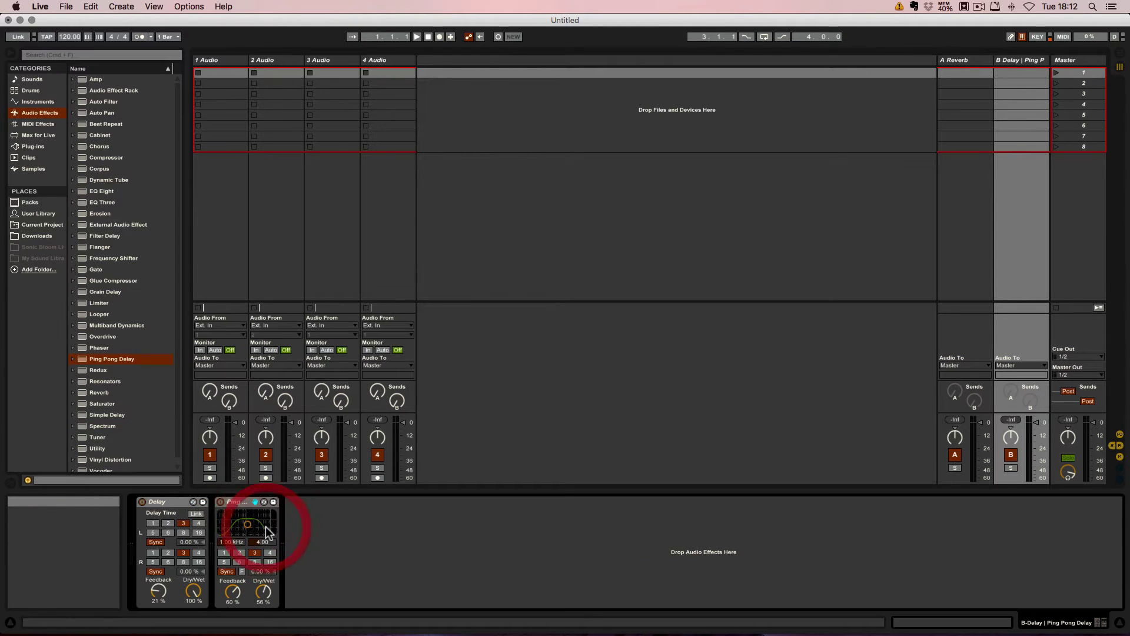
pyautogui.click(168, 502)
pyautogui.press('BackSpace')
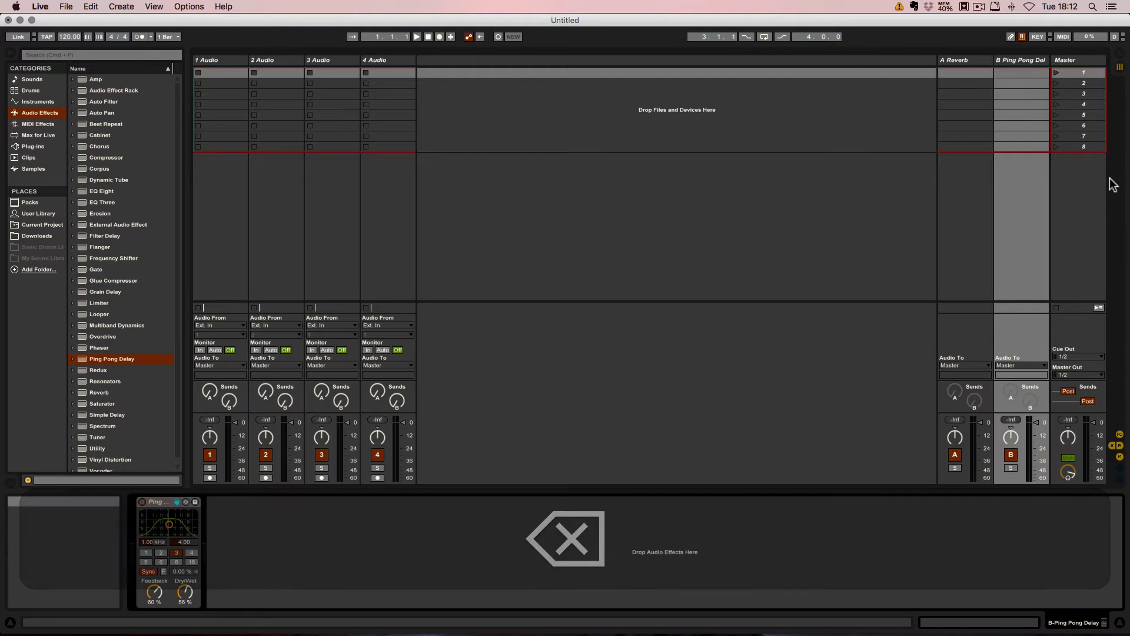
pyautogui.click(1069, 65)
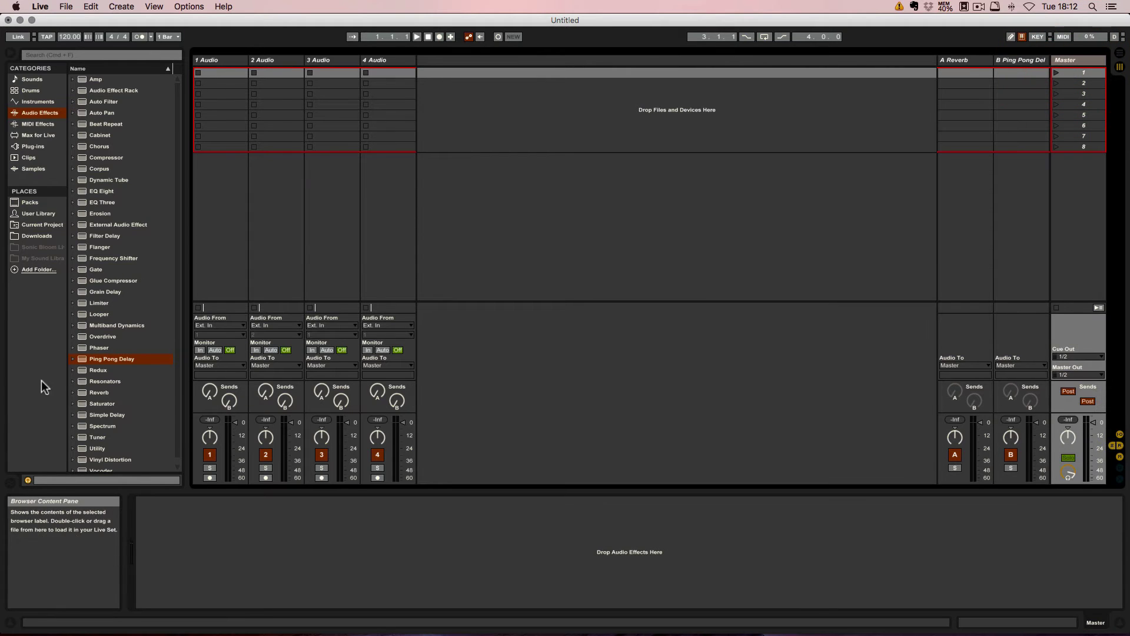
# Add Spectrum to the Master track and expand its frequency display.
pyautogui.scroll(-1, 85, 411)
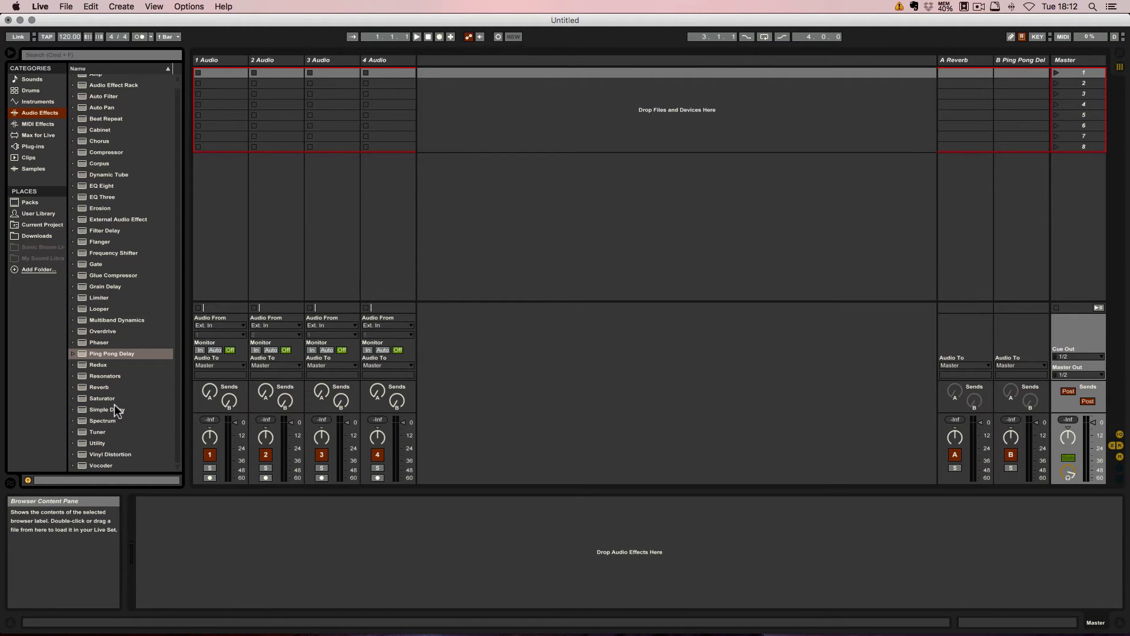
pyautogui.scroll(1, 100, 417)
pyautogui.moveTo(101, 424); pyautogui.dragTo(302, 564)
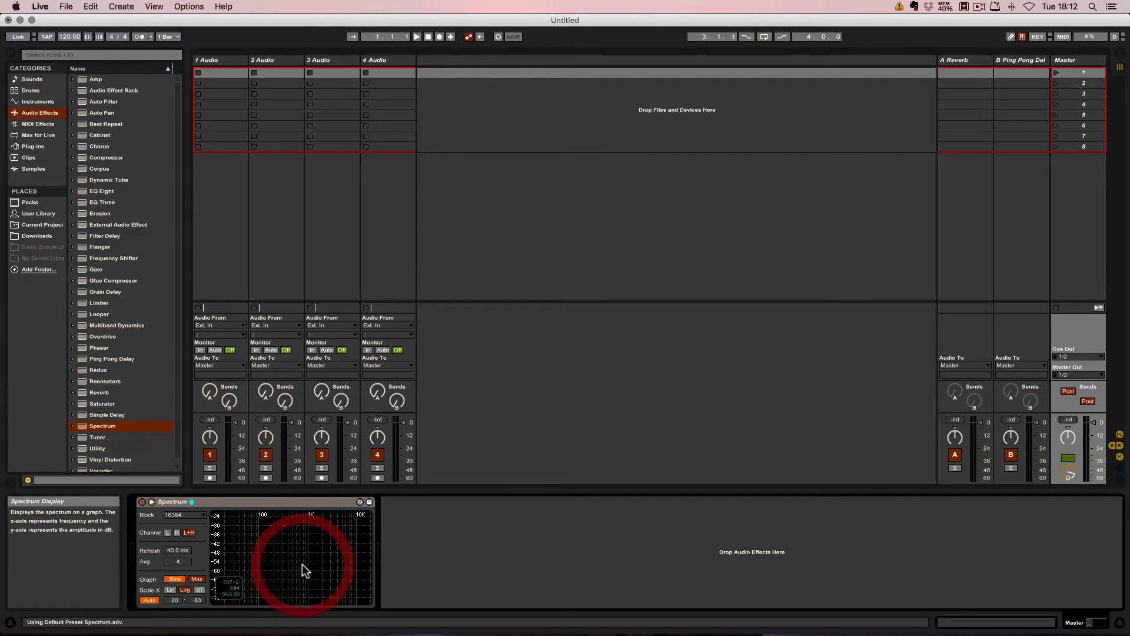
pyautogui.click(149, 501)
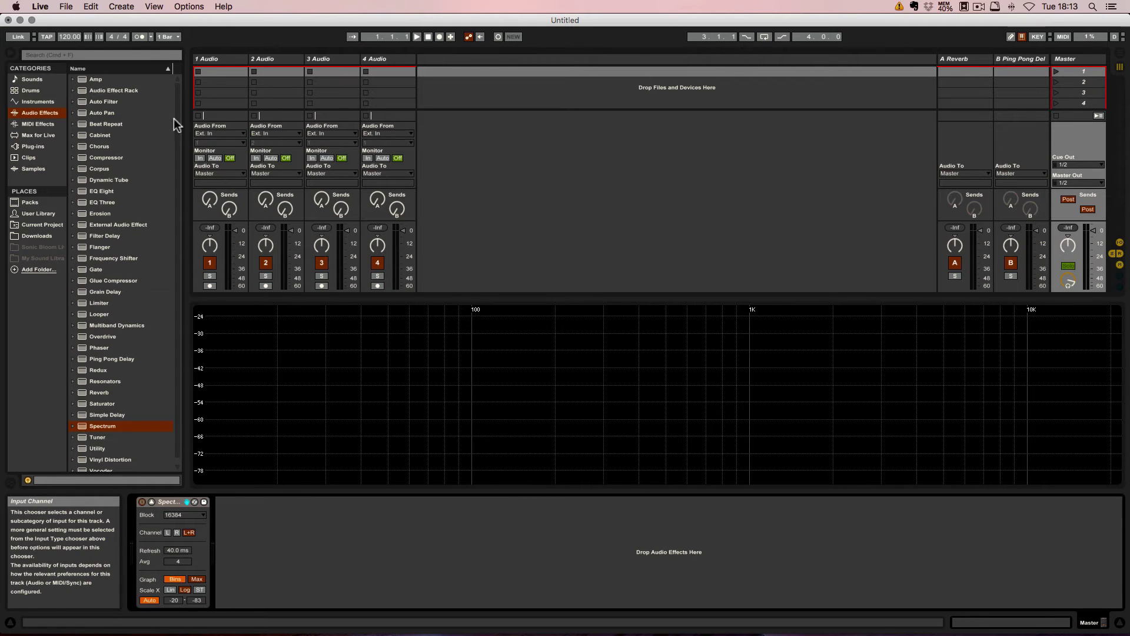
# Browse the User Library contents, including the Default Live Sets folder.
pyautogui.click(47, 213)
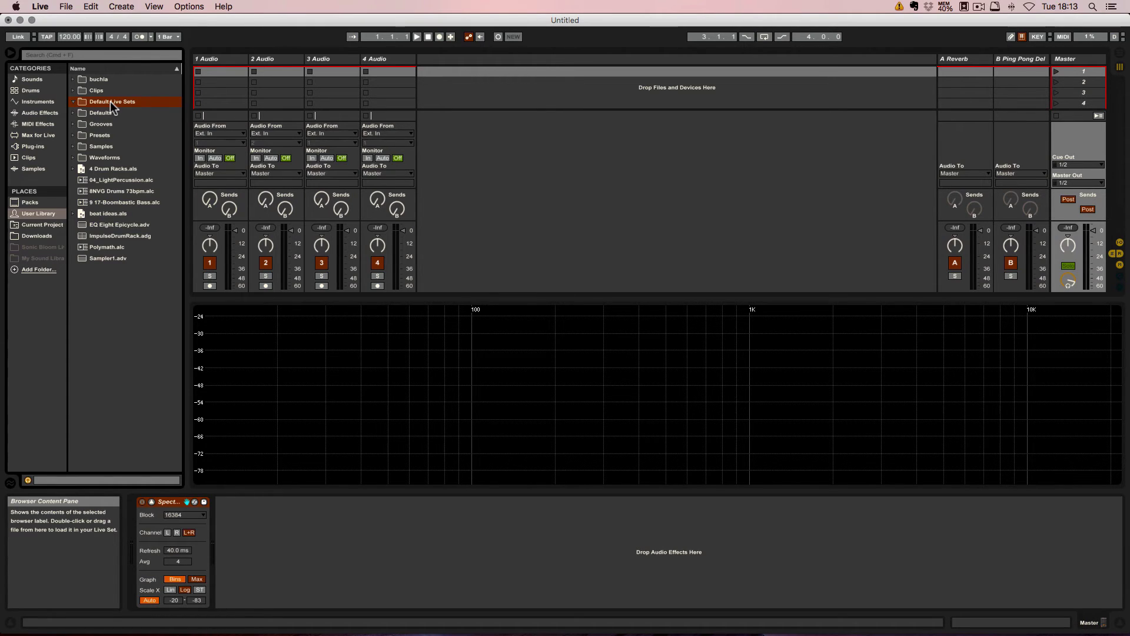
pyautogui.press('super+comma')
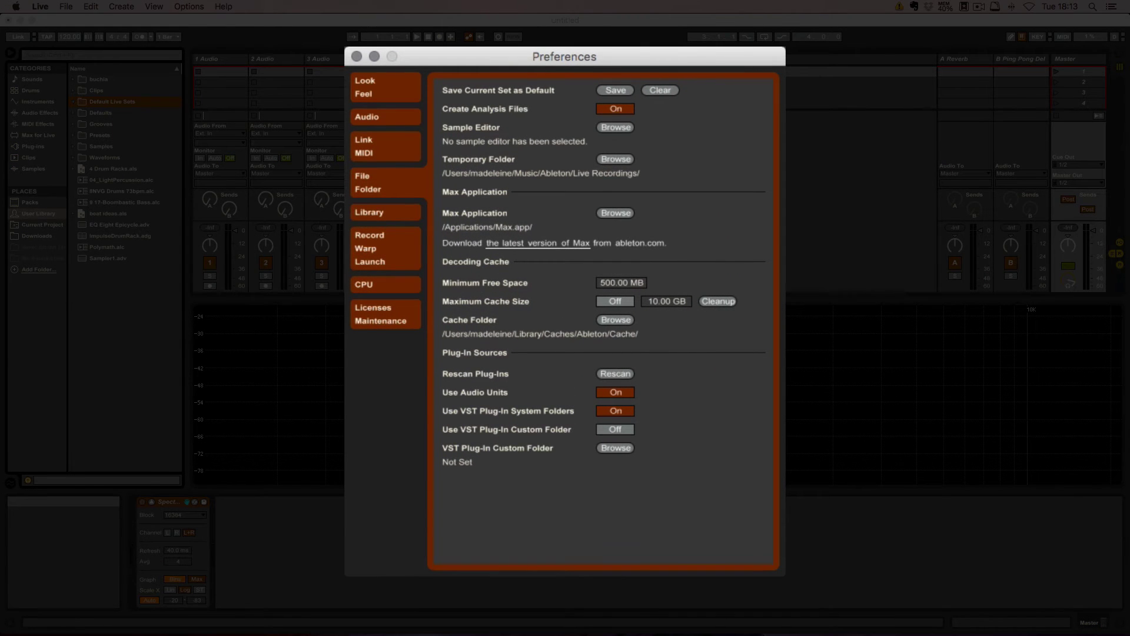
pyautogui.click(375, 214)
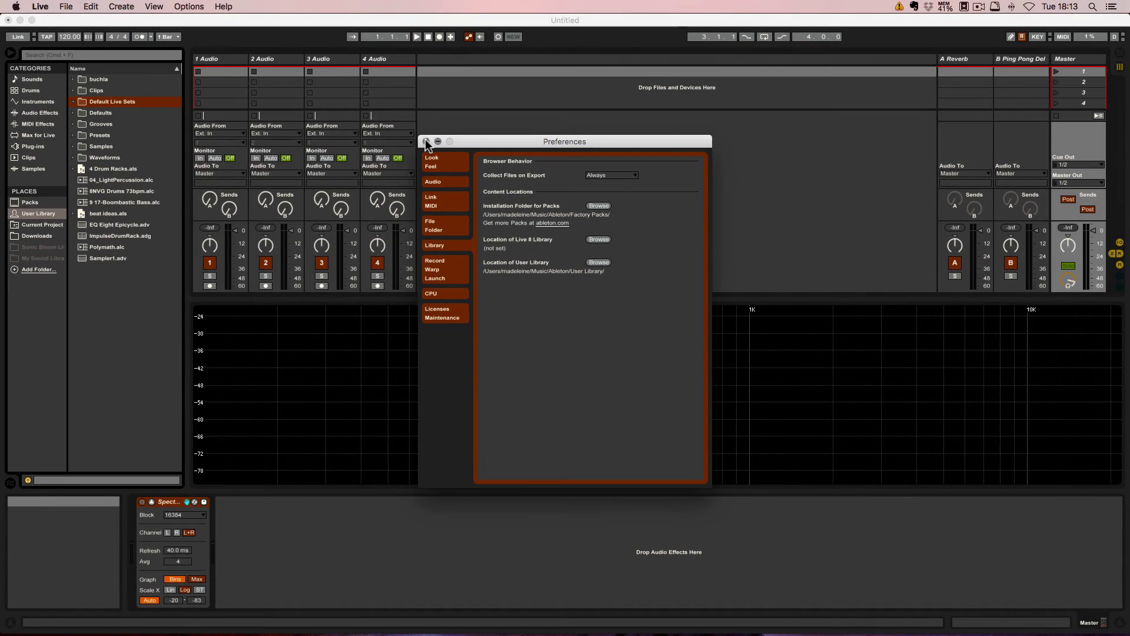
pyautogui.click(426, 142)
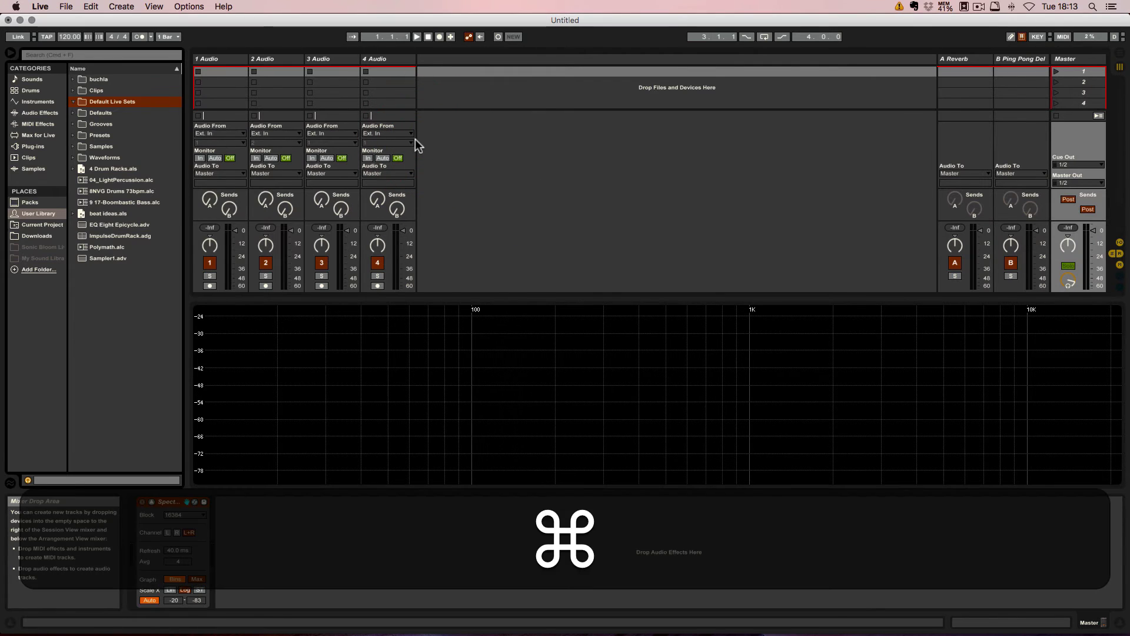
# Save the set as '4-track-audio' in Music > Ableton > User Library > Default Live Sets.
pyautogui.press('super+s')
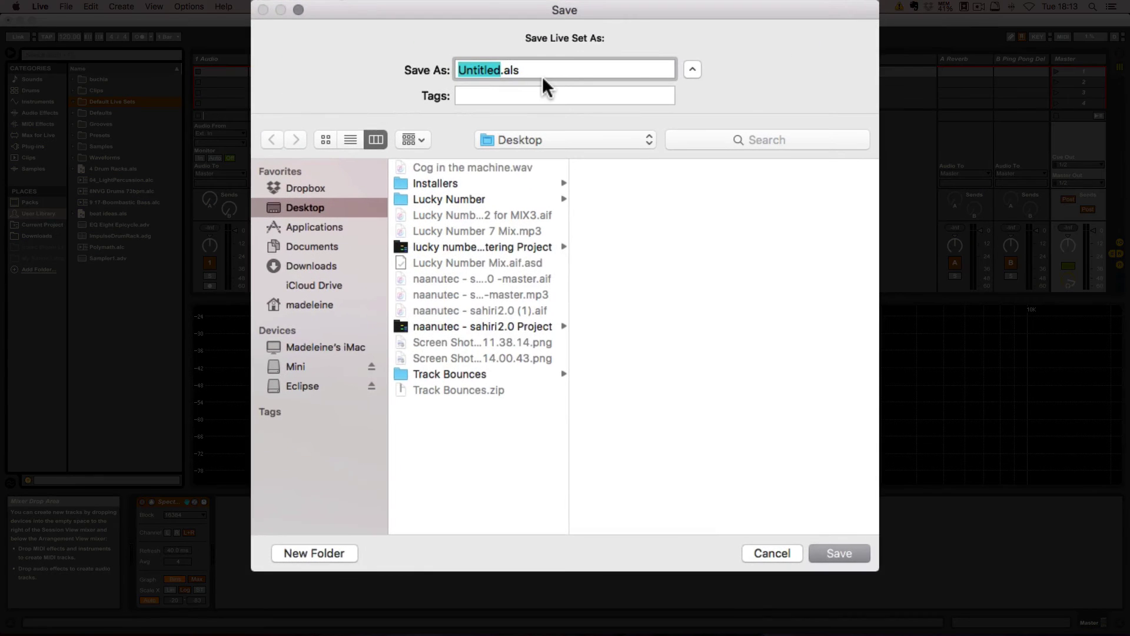
pyautogui.click(295, 304)
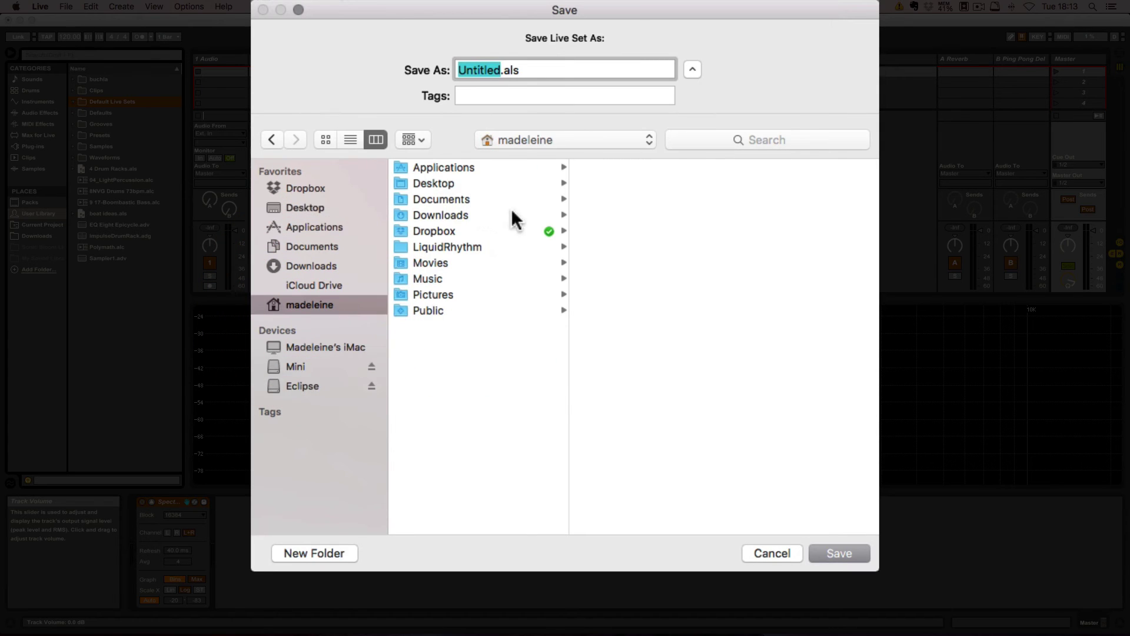
pyautogui.click(457, 280)
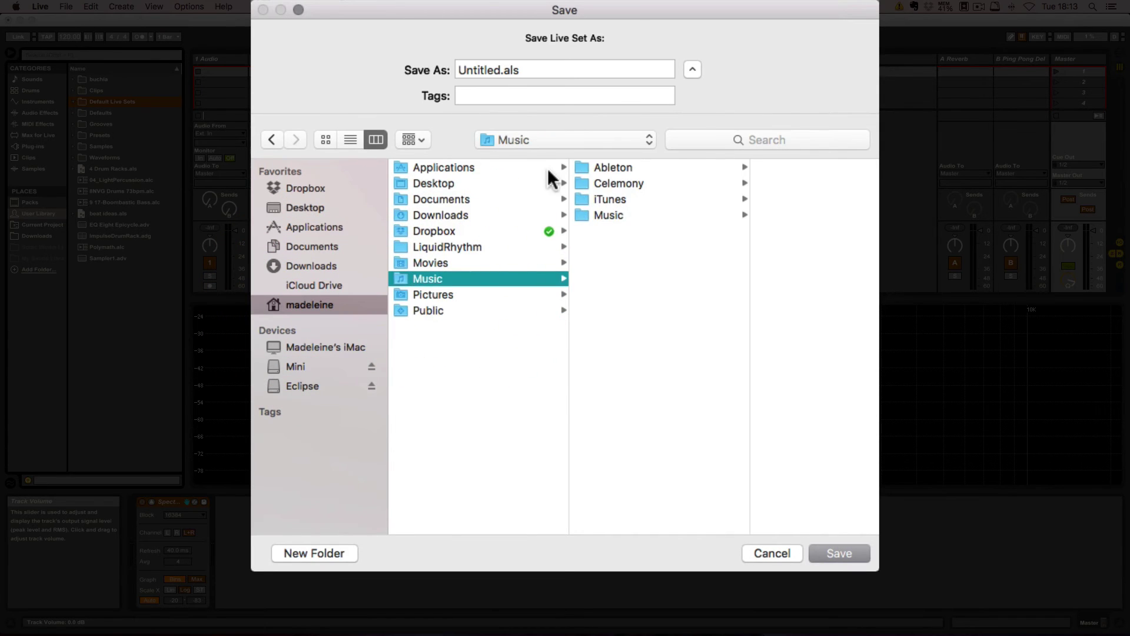
pyautogui.click(586, 162)
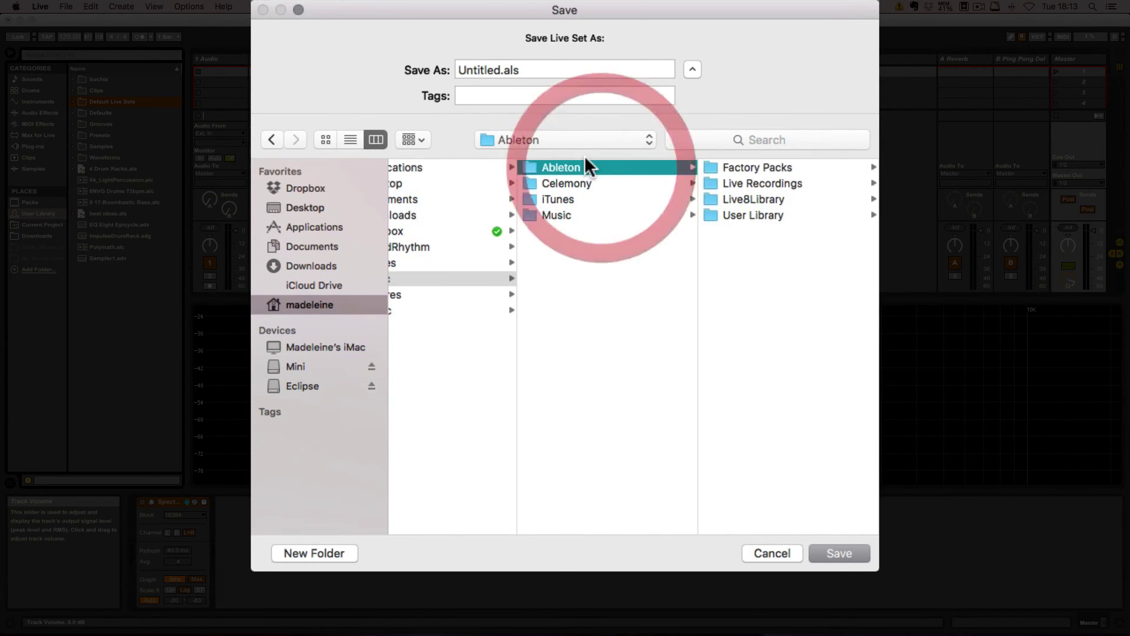
pyautogui.click(757, 212)
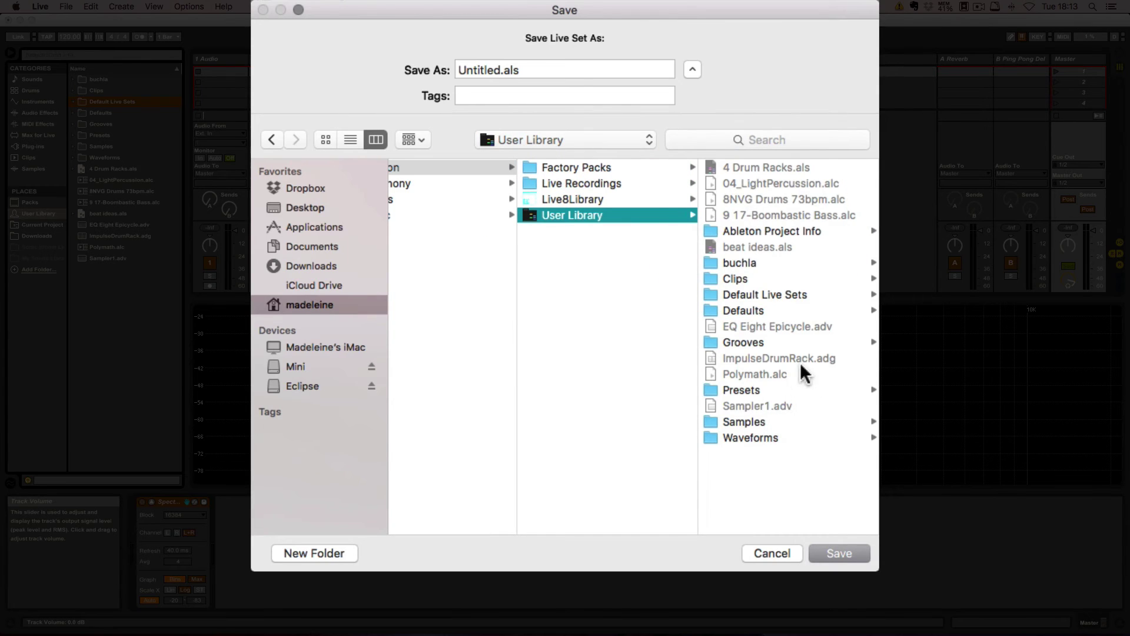
pyautogui.click(770, 294)
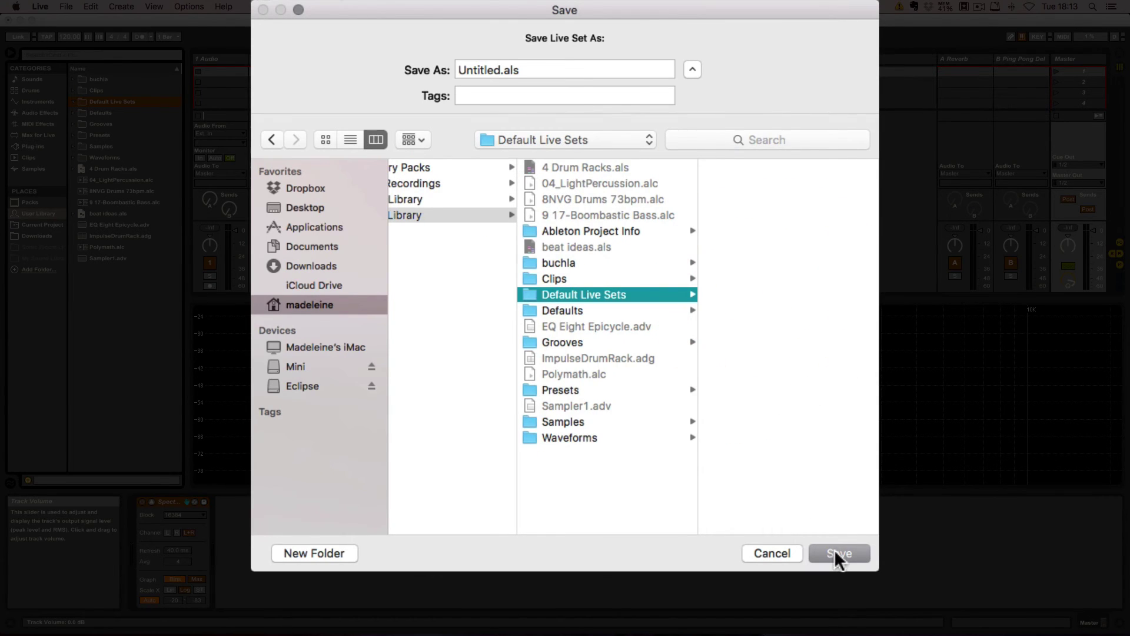
pyautogui.moveTo(501, 70); pyautogui.dragTo(436, 69)
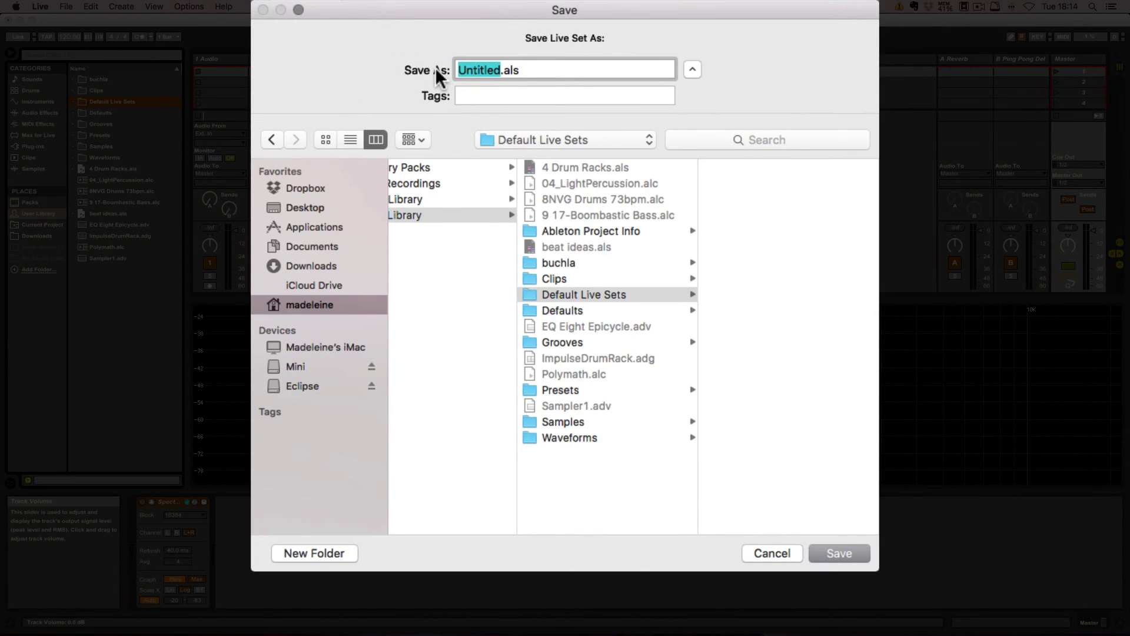
pyautogui.write('4-track')
pyautogui.write('-audio')
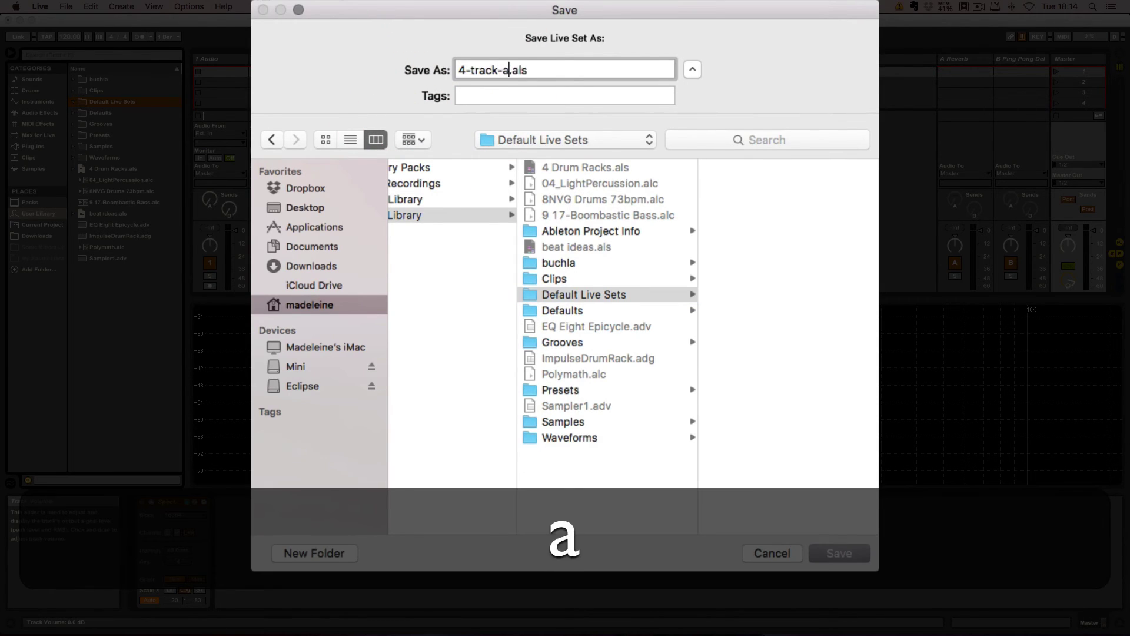
pyautogui.press('Return')
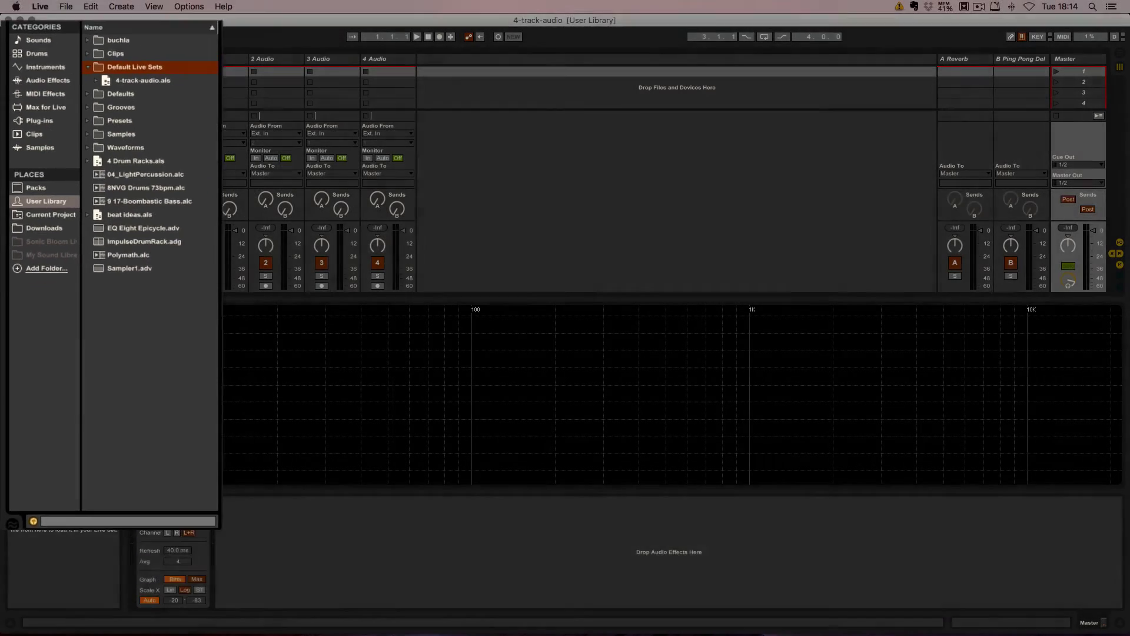
# Start a blank Live Set, then reload 4-track-audio.als from Default Live Sets.
pyautogui.press('super+n')
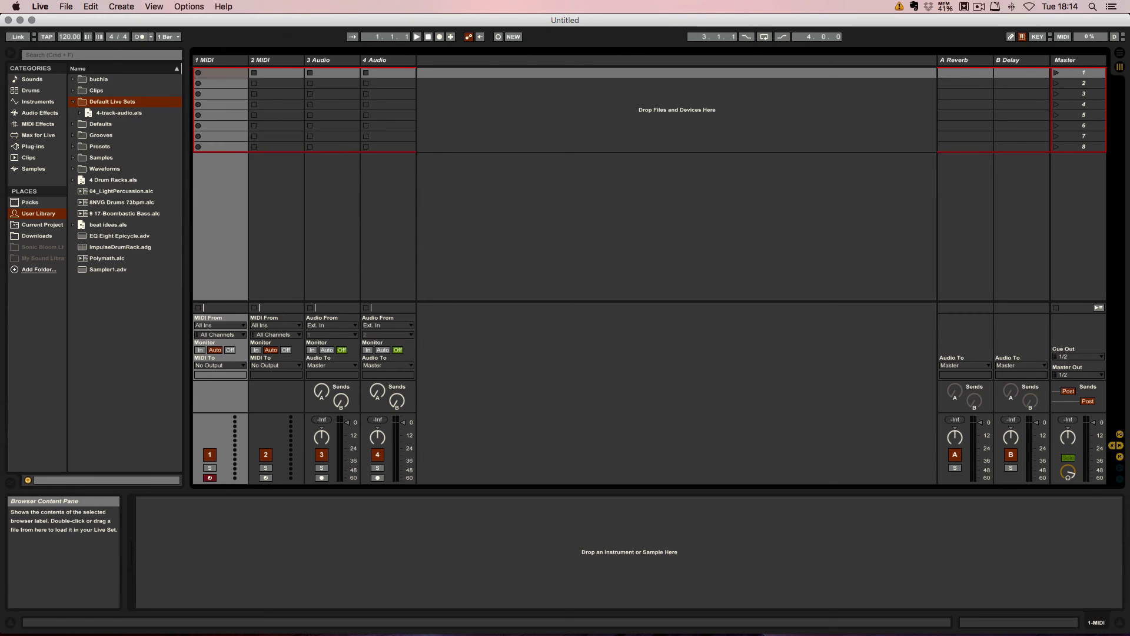
pyautogui.doubleClick(119, 113)
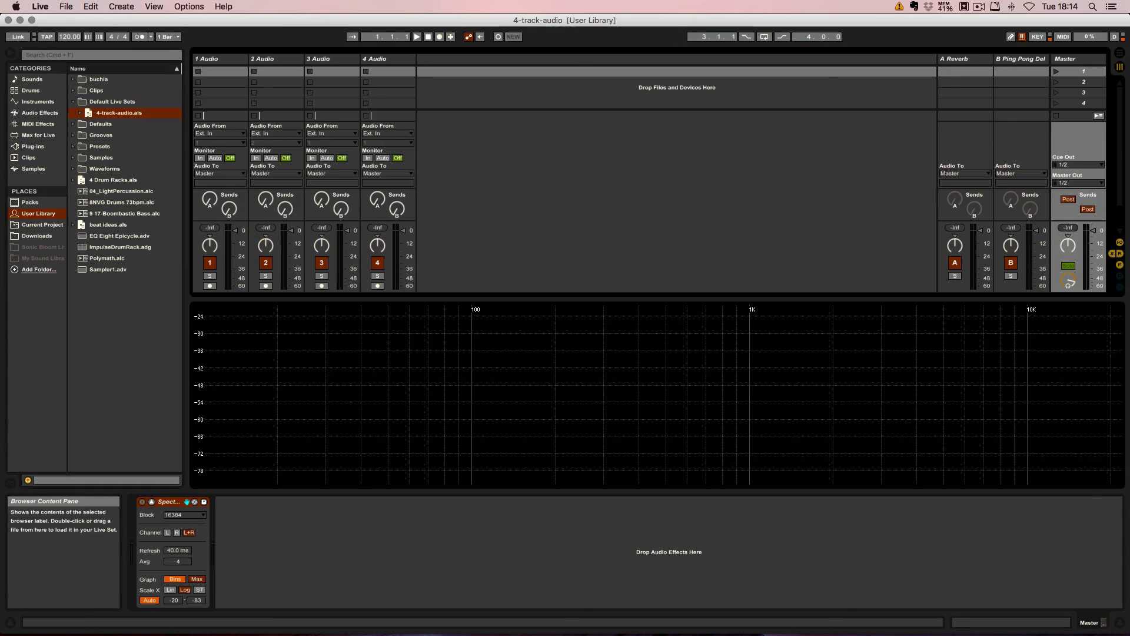